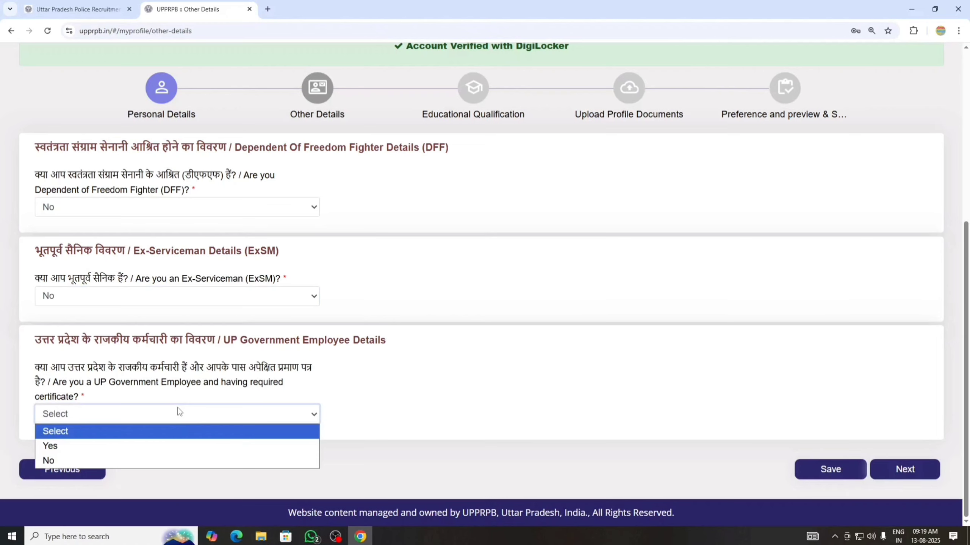
# Step: Answer No to being a UP Government Employee, save the other details and continue to the educational qualification page
pyautogui.click(61, 461)
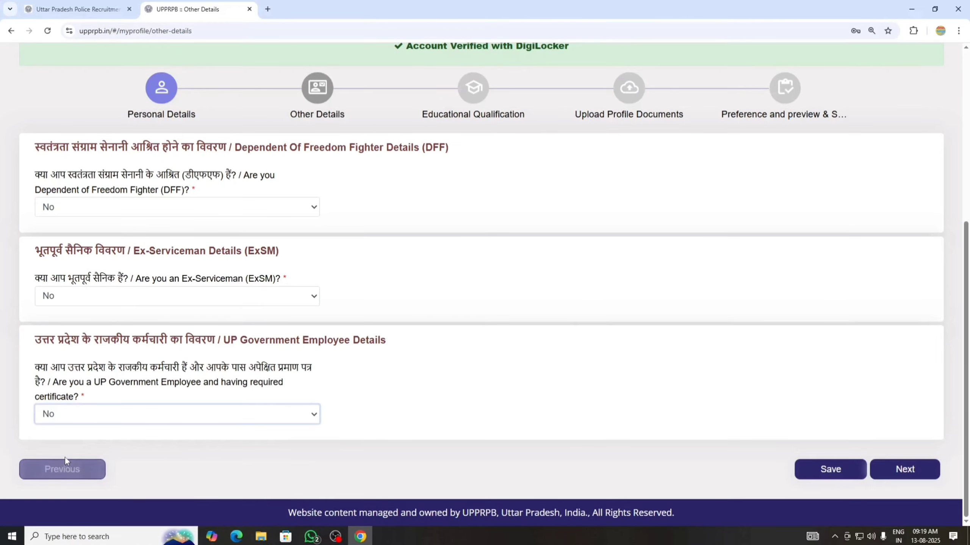
pyautogui.click(823, 462)
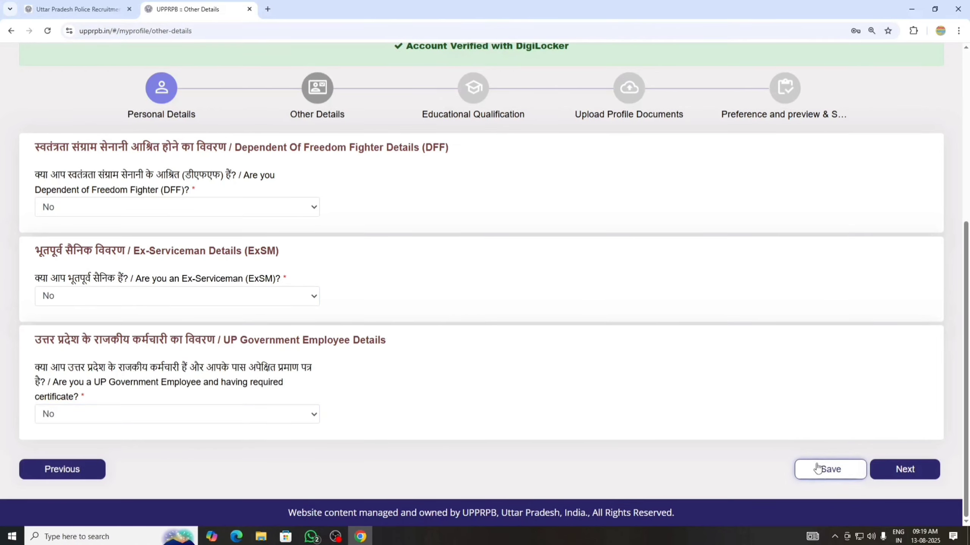
pyautogui.click(922, 469)
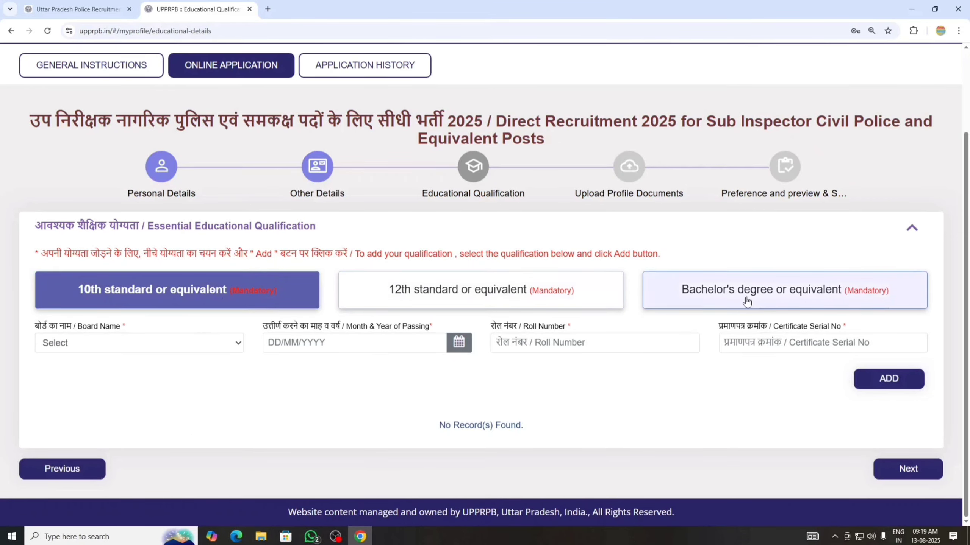
# Step: Add the 10th standard qualification from Central Board of Secondary Education (CBSE), New Delhi, passed 28/05/2016, with its roll and certificate serial numbers
pyautogui.click(176, 344)
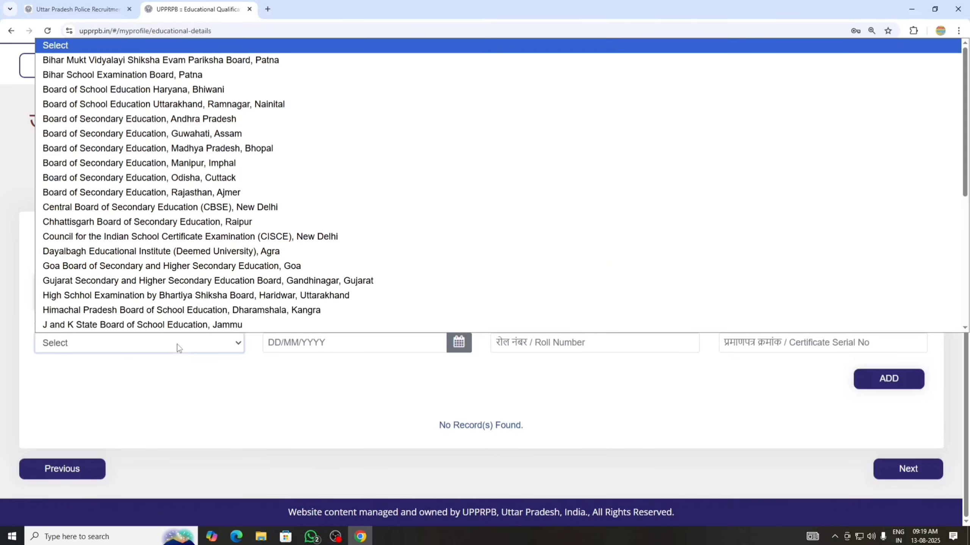
pyautogui.click(361, 208)
pyautogui.click(349, 176)
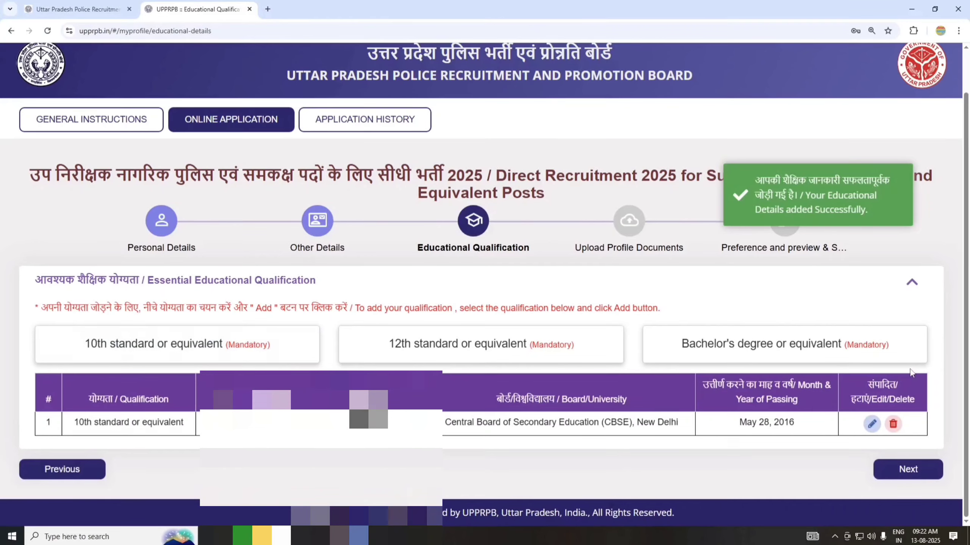
# Step: Add the 12th standard qualification from Central Board of Secondary Education (CBSE), New Delhi, passed 02/05/2019, with its roll and certificate serial numbers
pyautogui.click(508, 348)
pyautogui.click(215, 343)
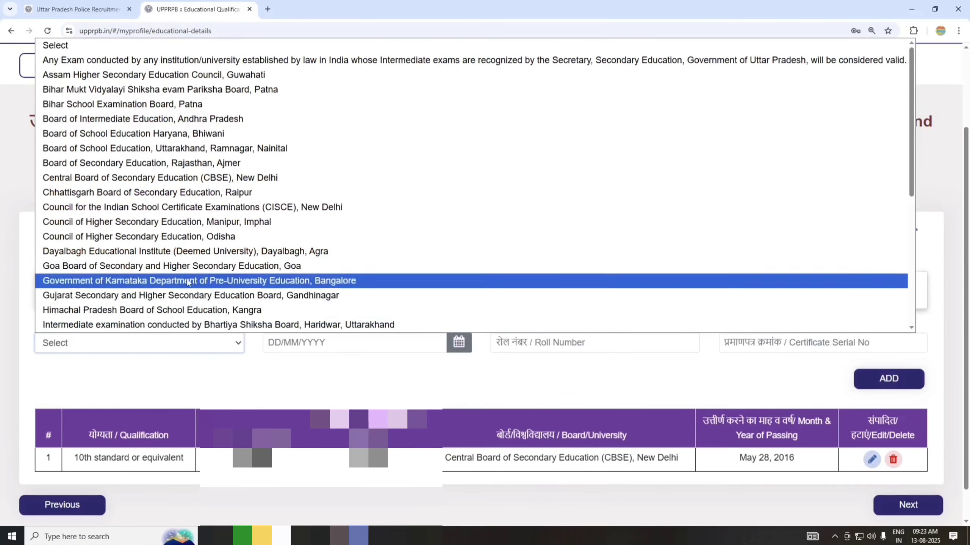
pyautogui.click(217, 180)
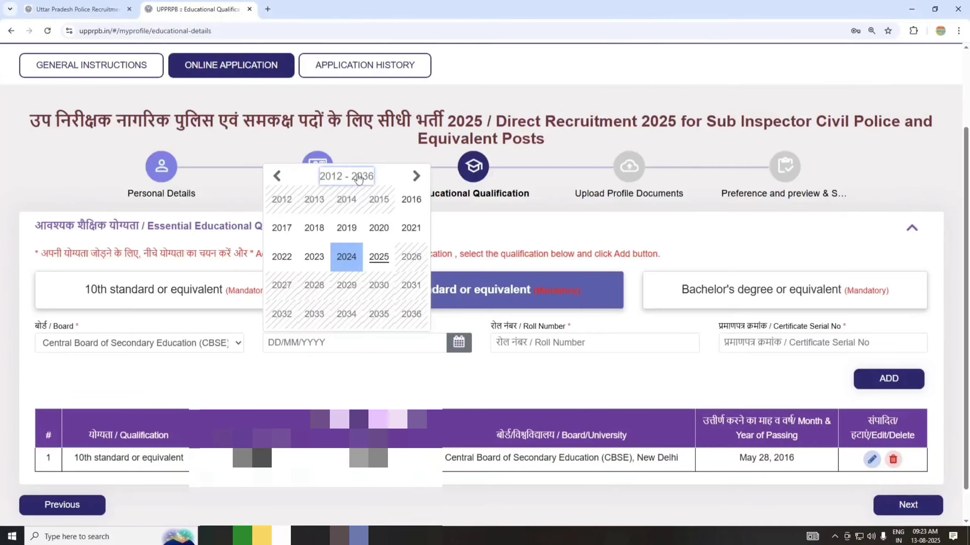
pyautogui.click(346, 228)
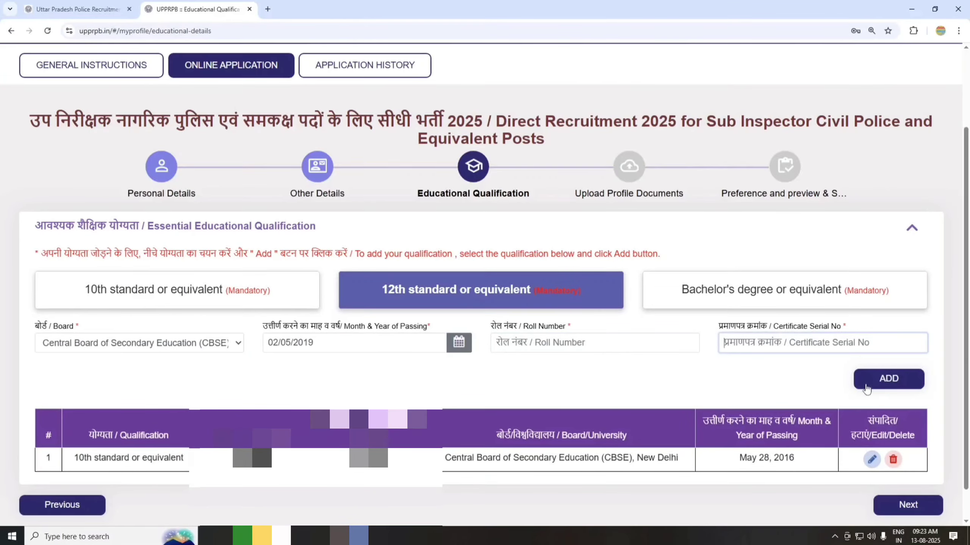
pyautogui.click(887, 389)
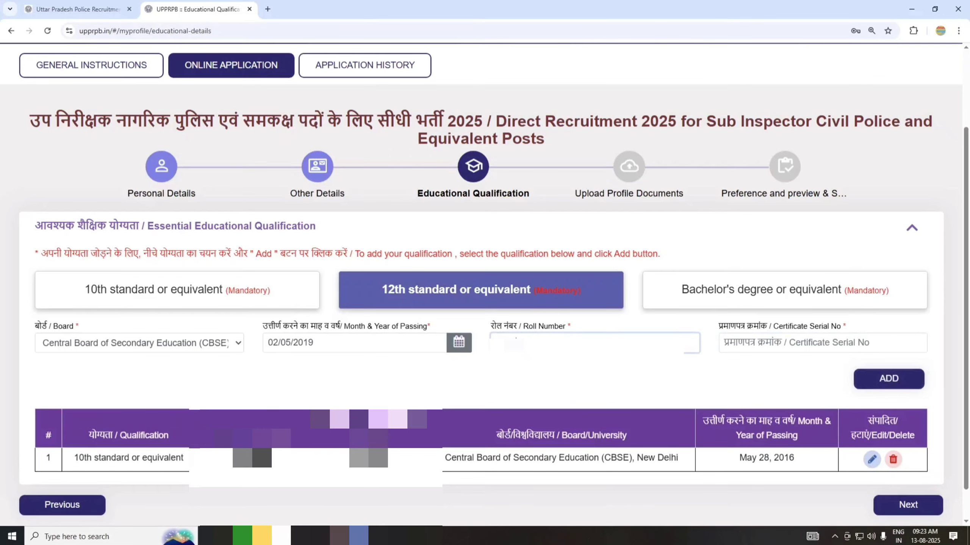
pyautogui.click(882, 377)
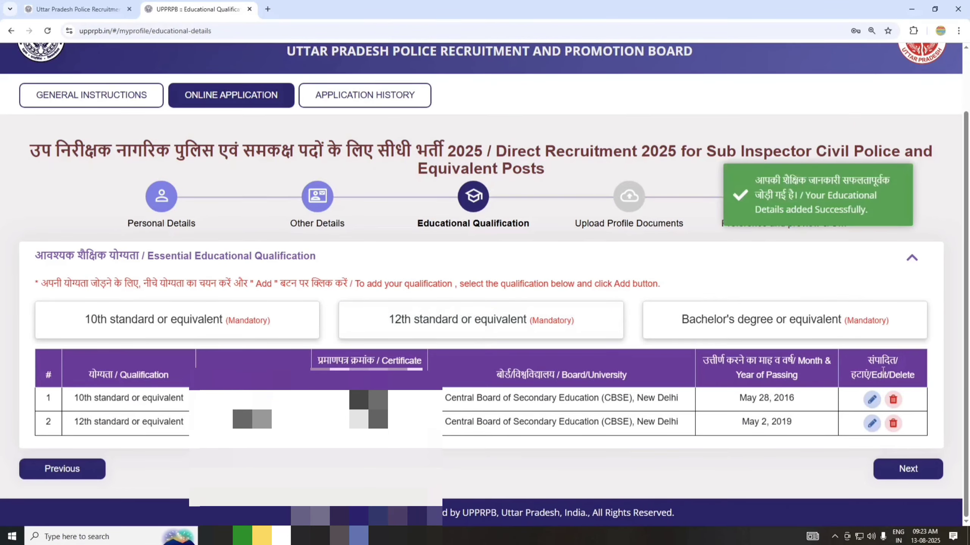
# Step: Add the Bachelor's degree from Chaudhary Charan Singh University, Meerut, passed 22/08/2023, with its roll number and certificate serial number
pyautogui.click(726, 328)
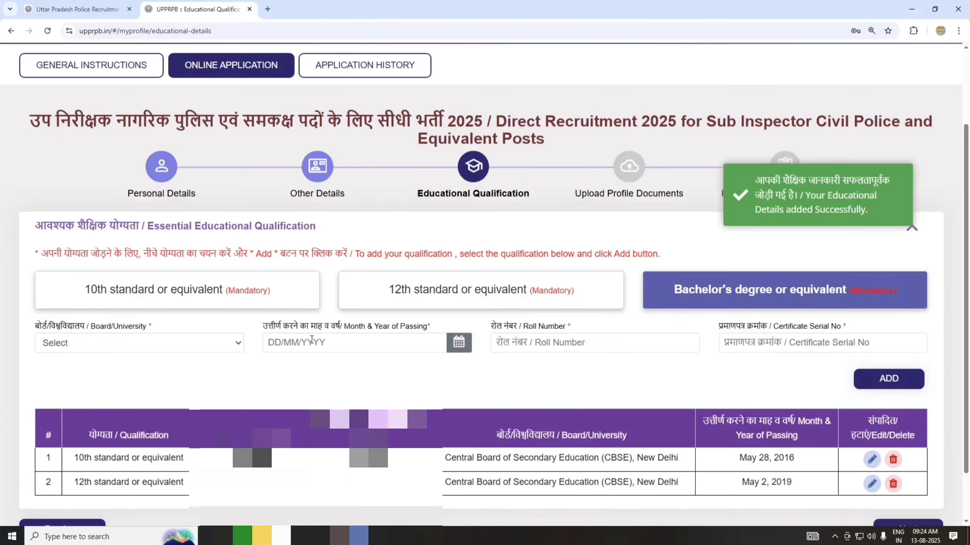
pyautogui.scroll(-1, 237, 348)
pyautogui.click(234, 294)
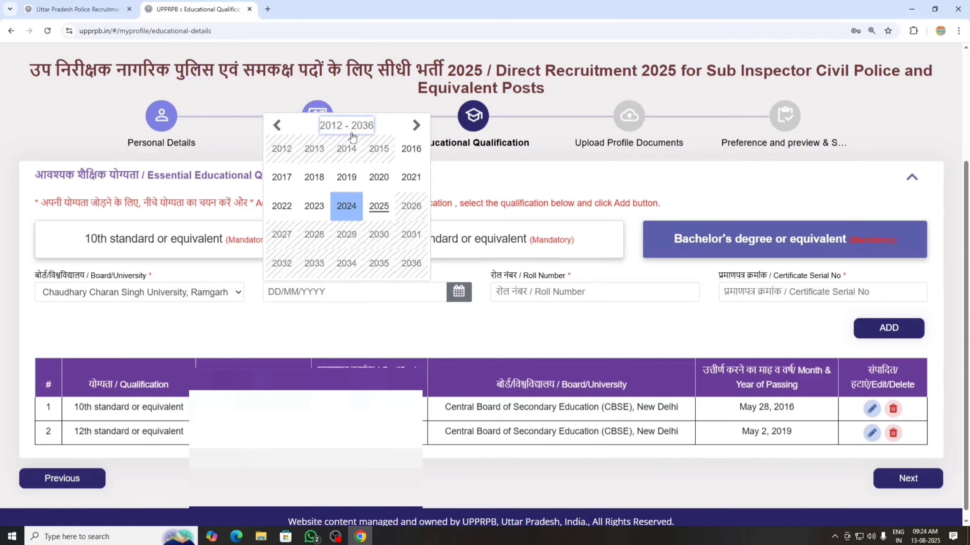
pyautogui.click(314, 206)
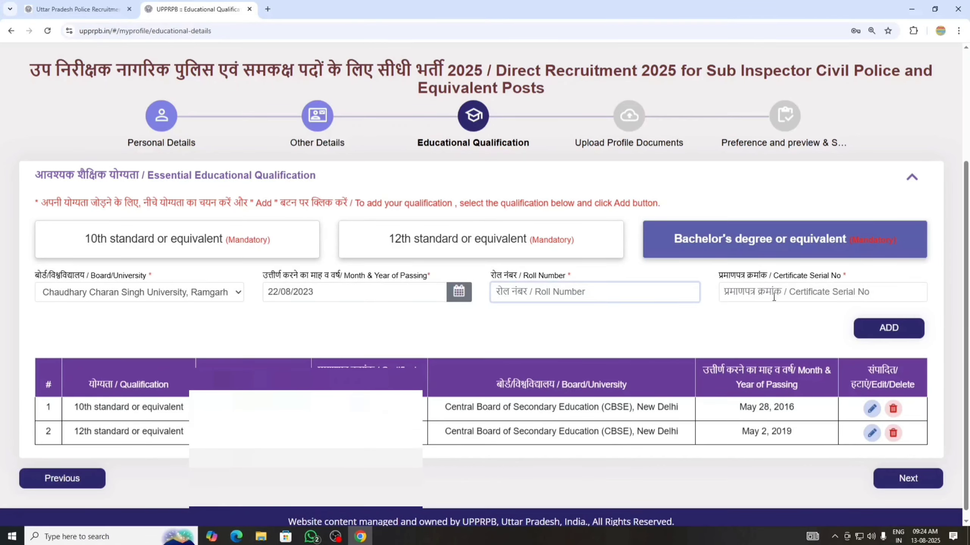
pyautogui.click(773, 297)
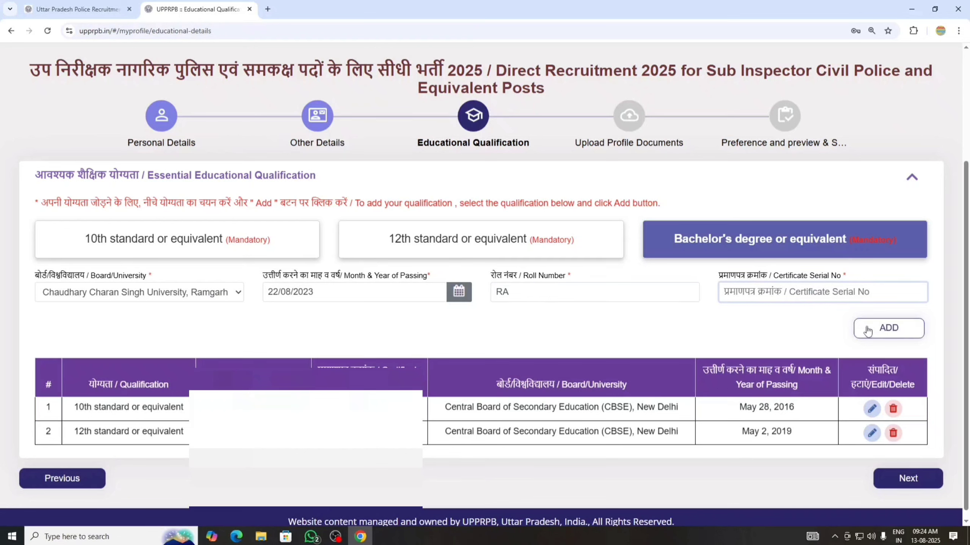
pyautogui.click(868, 331)
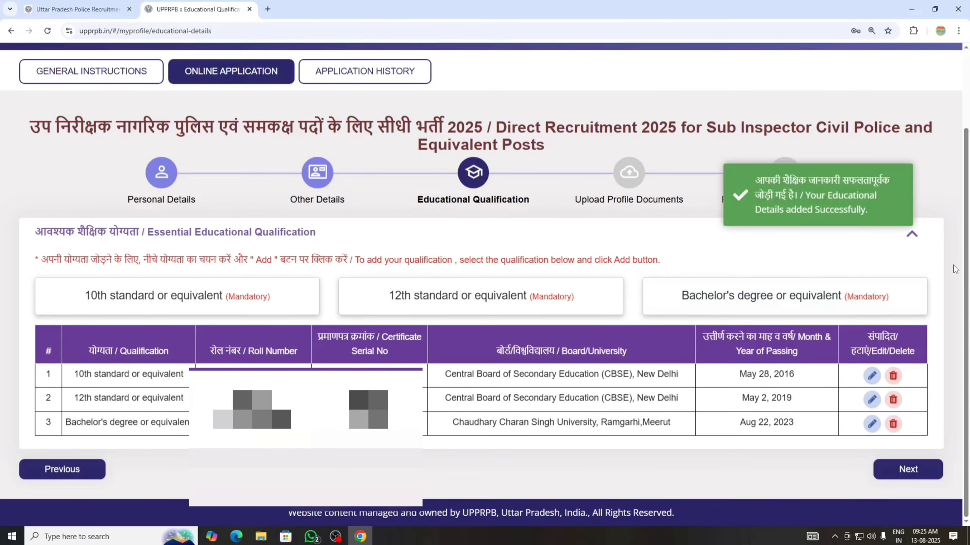
# Step: Continue to the profile document upload page and allow the site to use the camera this time
pyautogui.click(924, 470)
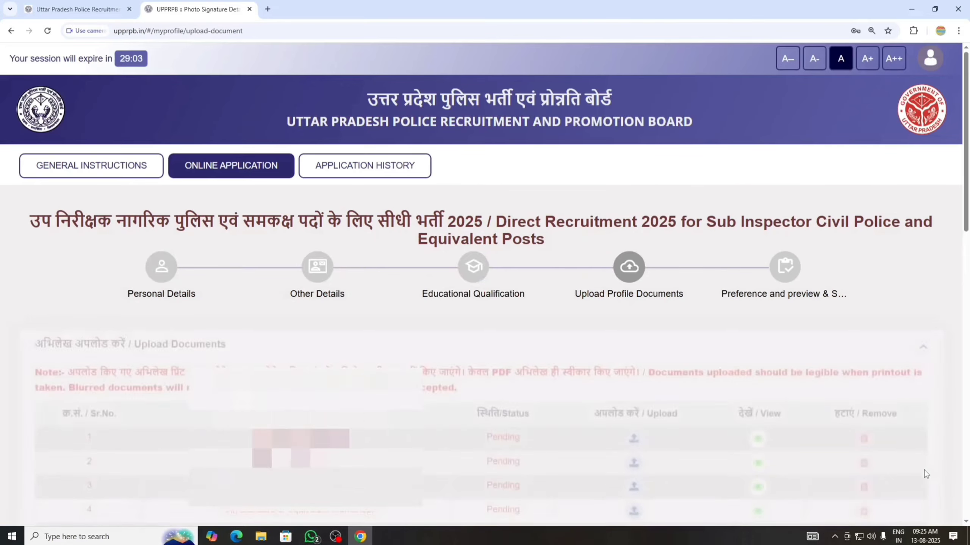
pyautogui.scroll(-2, 758, 291)
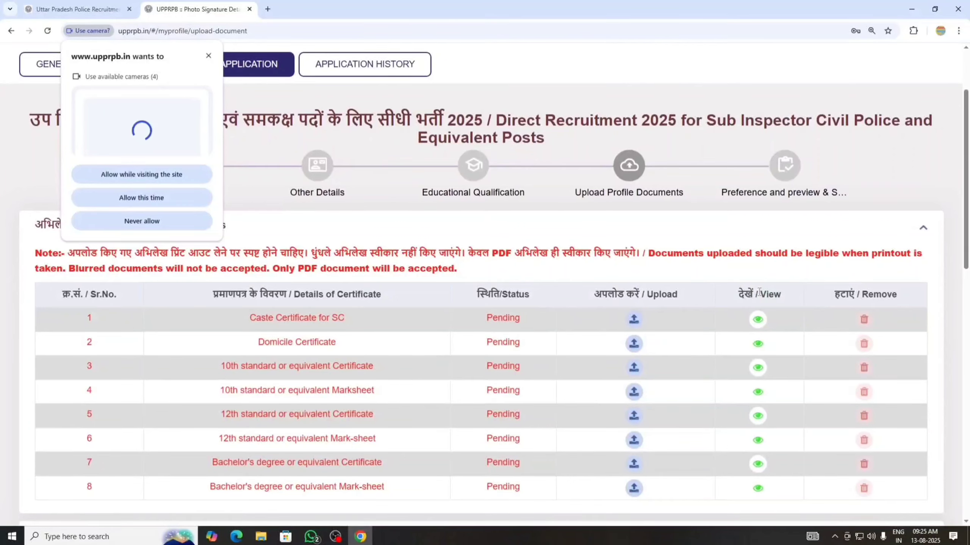
pyautogui.click(141, 197)
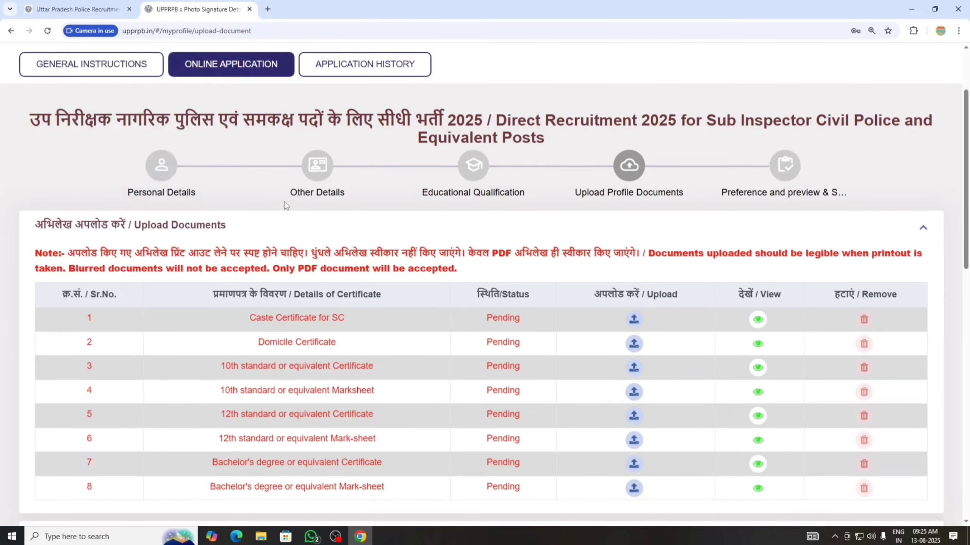
# Step: Upload the required certificates and mark sheets as PDFs, including Certi.pdf, and close the preview of 1.pdf
pyautogui.scroll(-2, 938, 222)
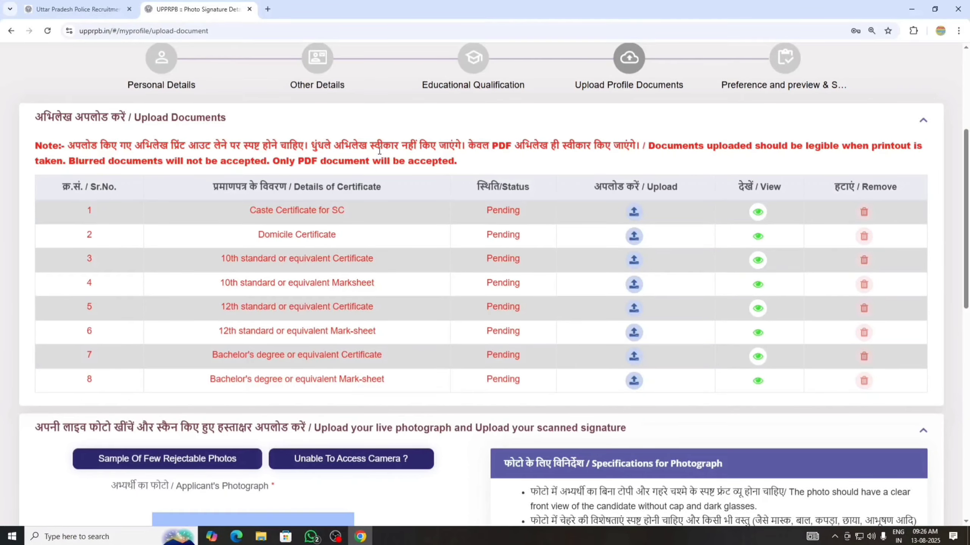
pyautogui.scroll(-1, 366, 149)
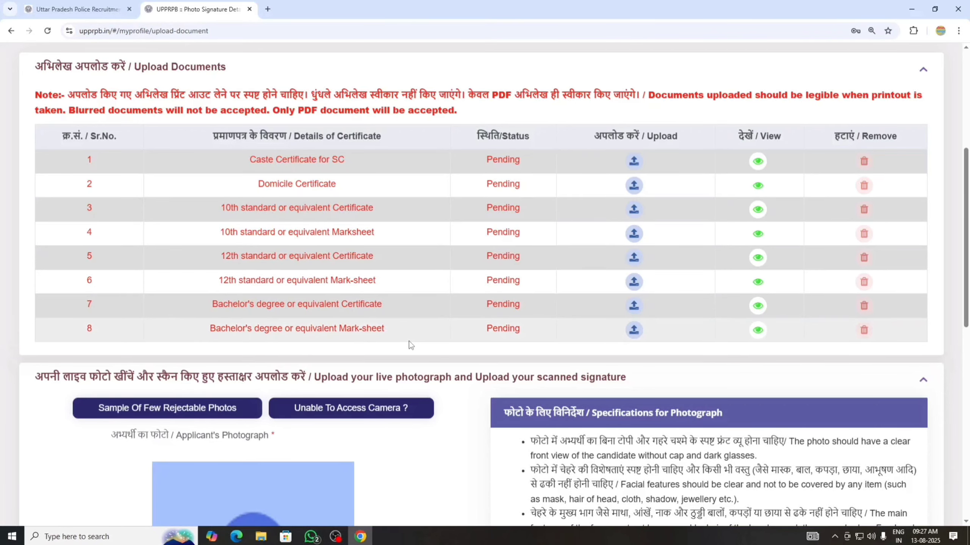
pyautogui.scroll(-1, 409, 341)
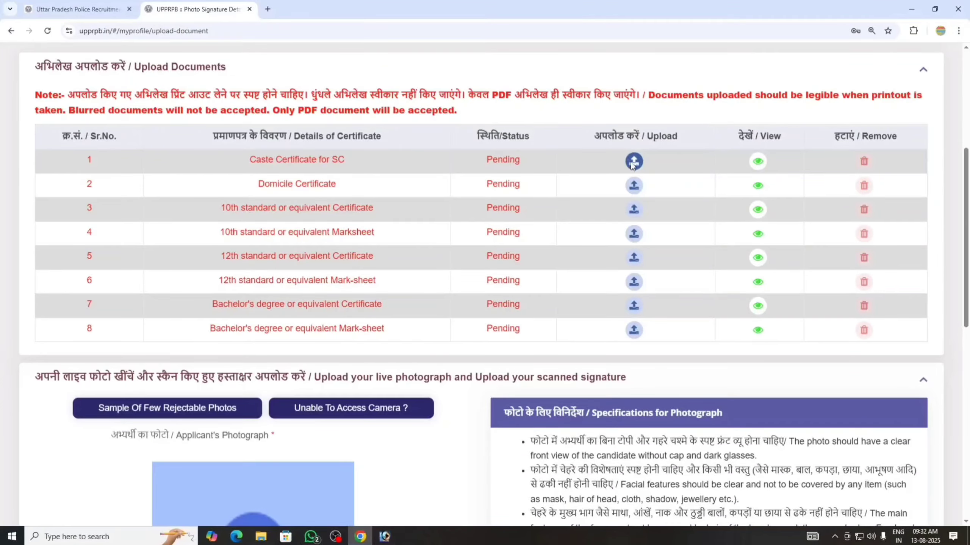
pyautogui.click(633, 162)
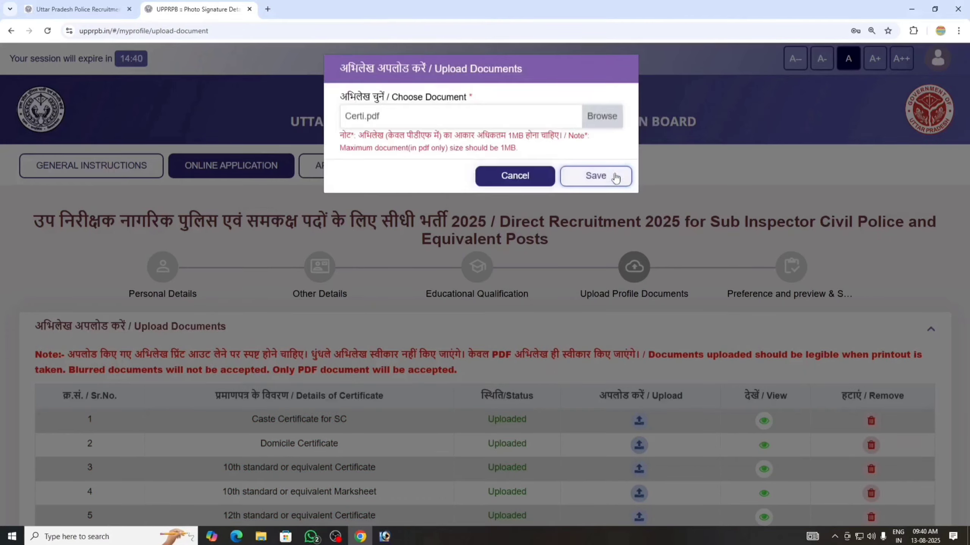
pyautogui.click(616, 176)
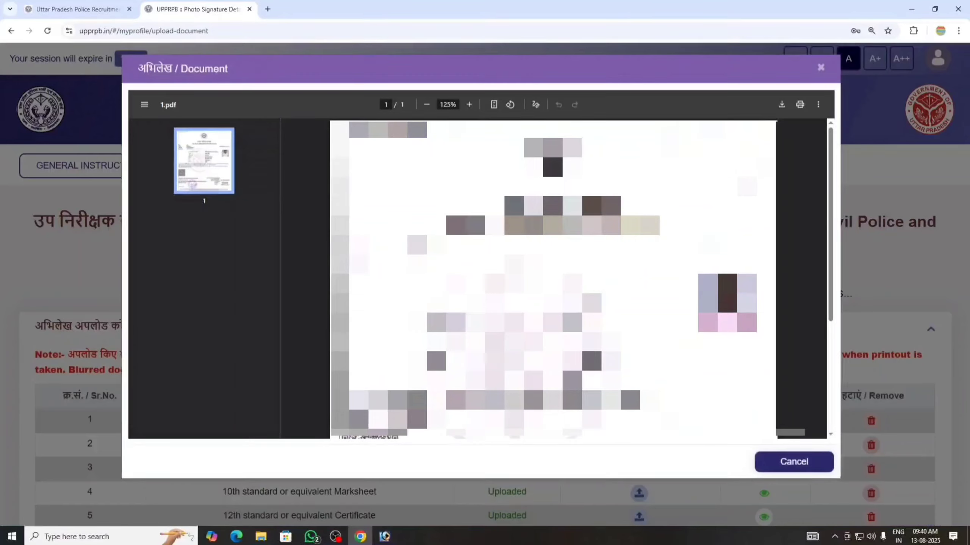
pyautogui.click(807, 476)
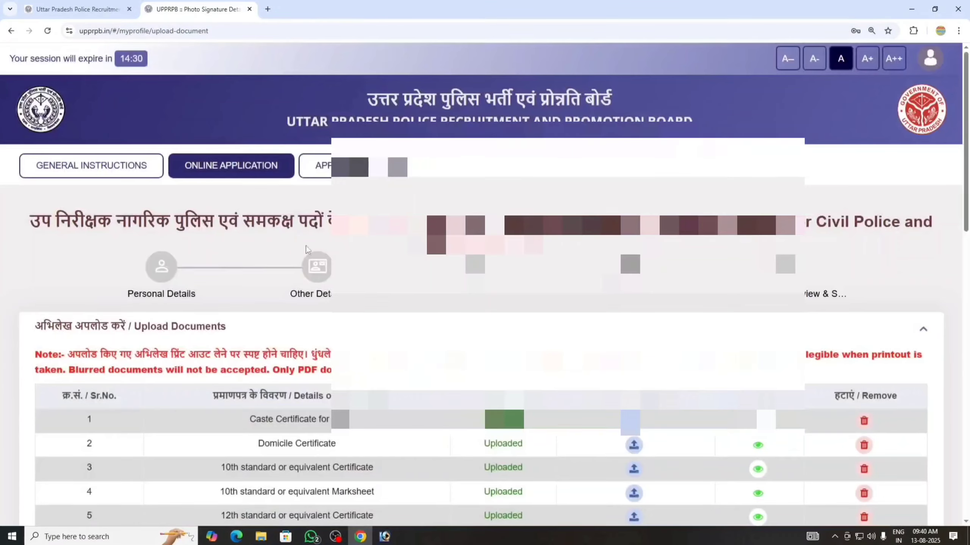
pyautogui.scroll(-3, 354, 320)
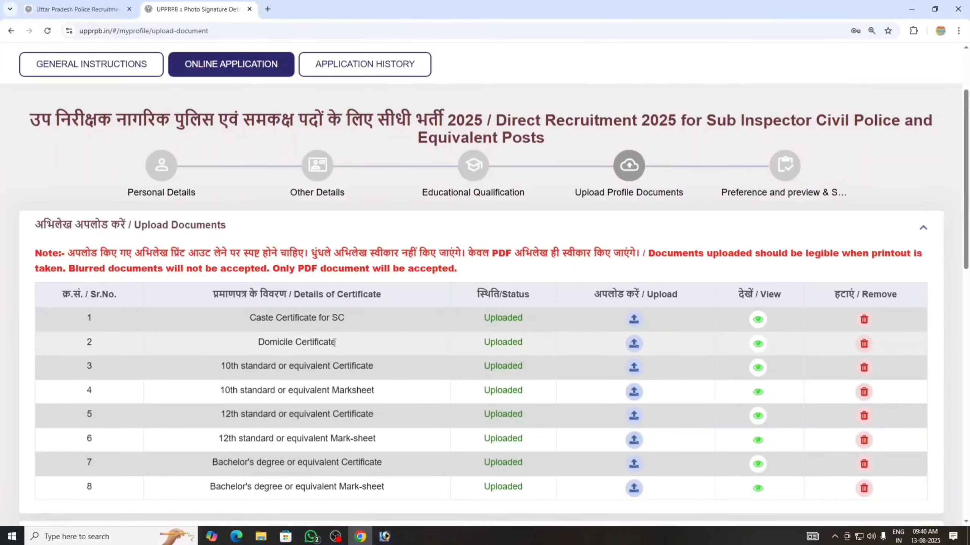
pyautogui.scroll(-10, 813, 256)
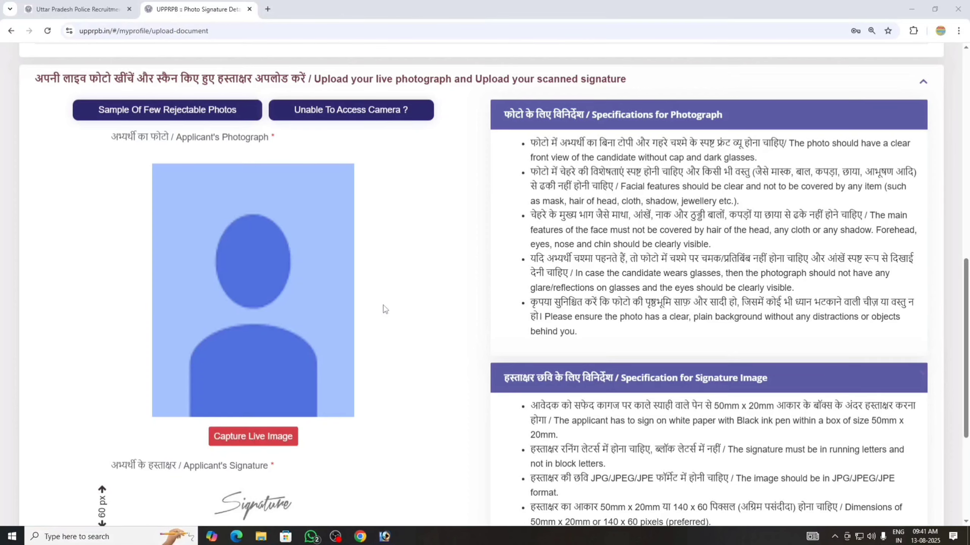
pyautogui.scroll(-1, 383, 305)
pyautogui.click(236, 386)
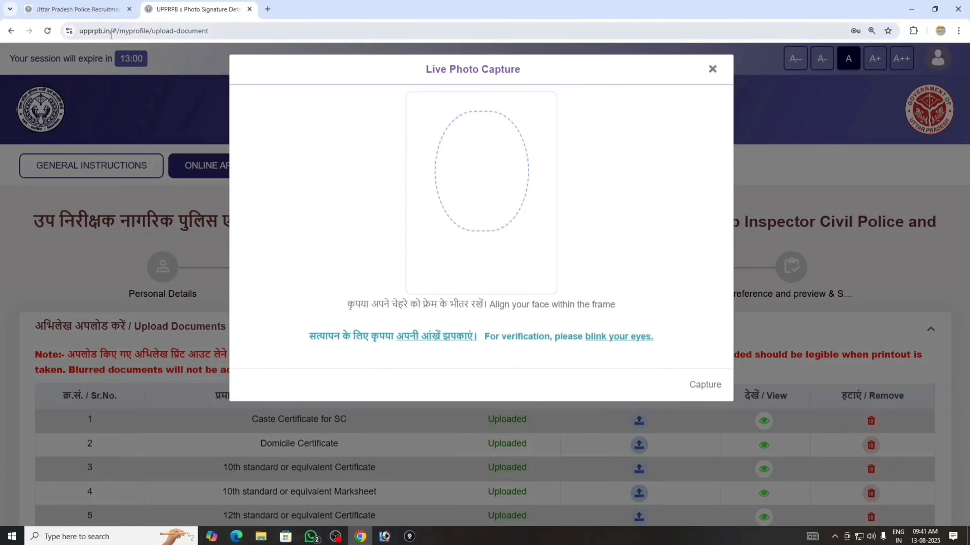
pyautogui.click(713, 69)
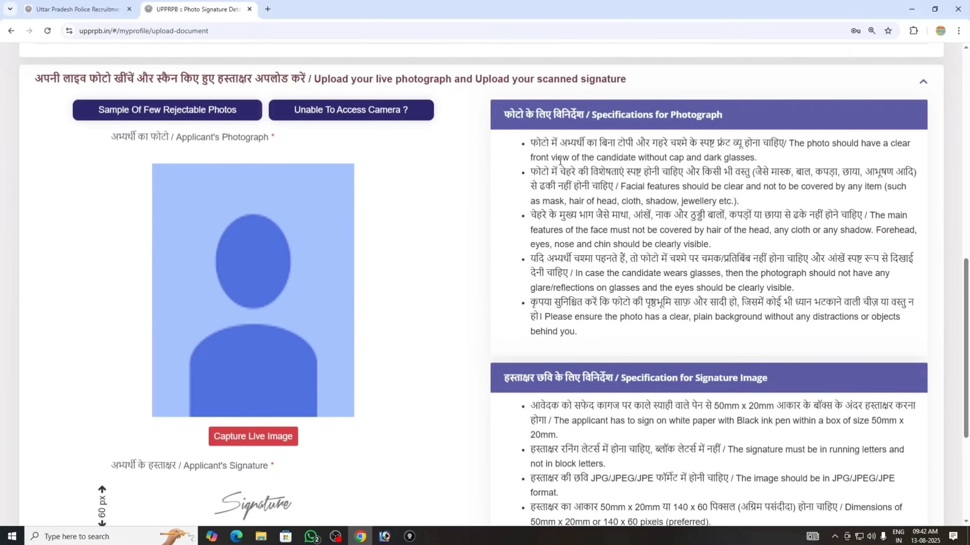
# Step: Save the applicant's live photograph with the signature image Sig.jpg and continue to the post preference page
pyautogui.scroll(1, 560, 160)
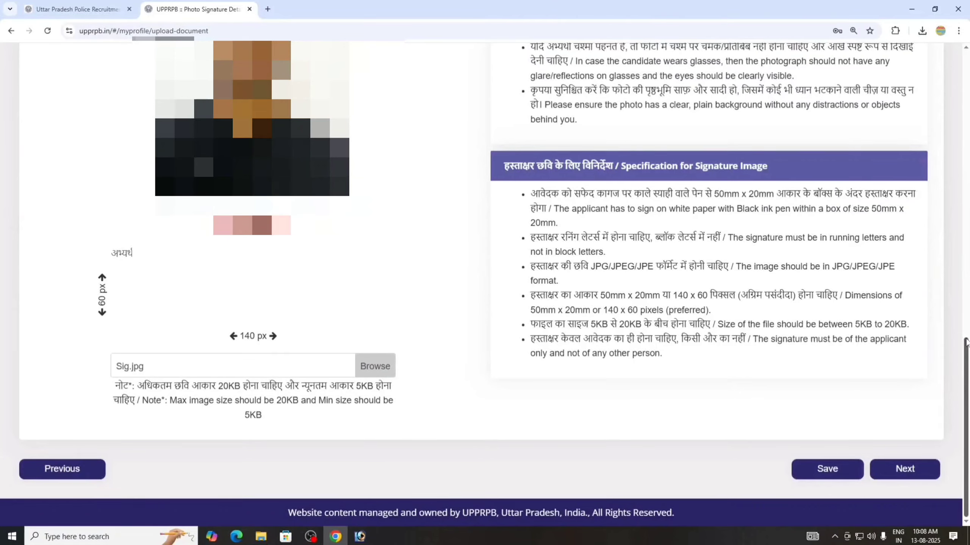
pyautogui.click(832, 472)
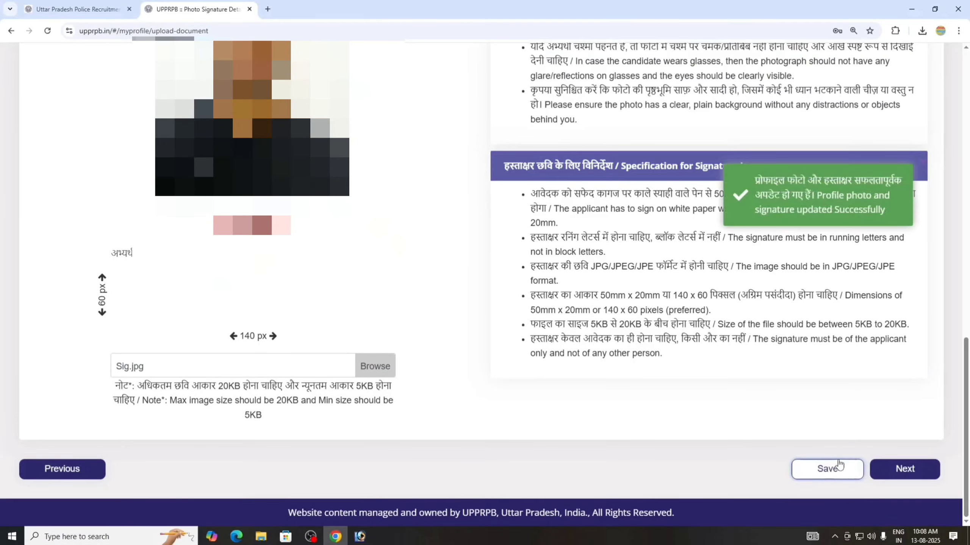
pyautogui.click(924, 469)
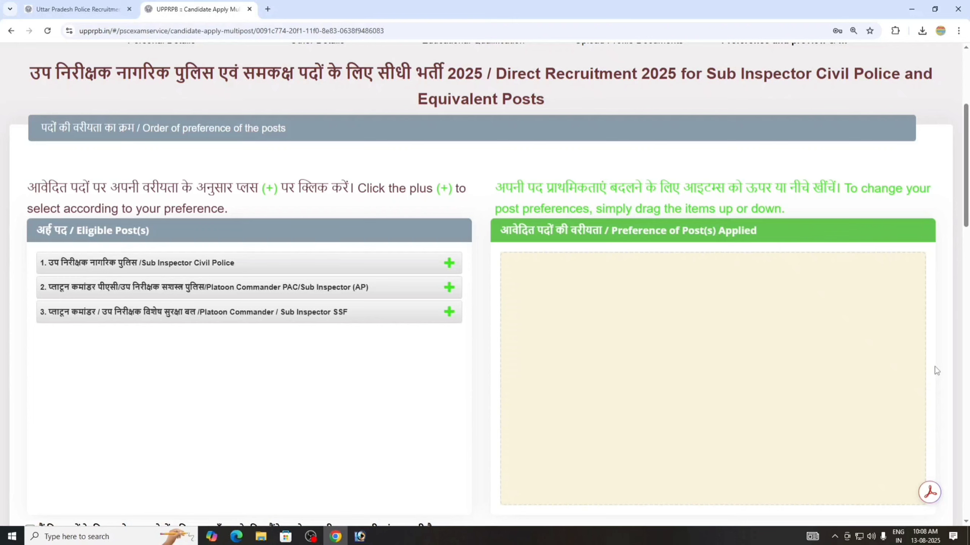
# Step: Add the Sub Inspector Civil Police, Platoon Commander PAC/Sub Inspector (AP) and Platoon Commander/Sub Inspector SSF posts to the applied preferences
pyautogui.click(450, 268)
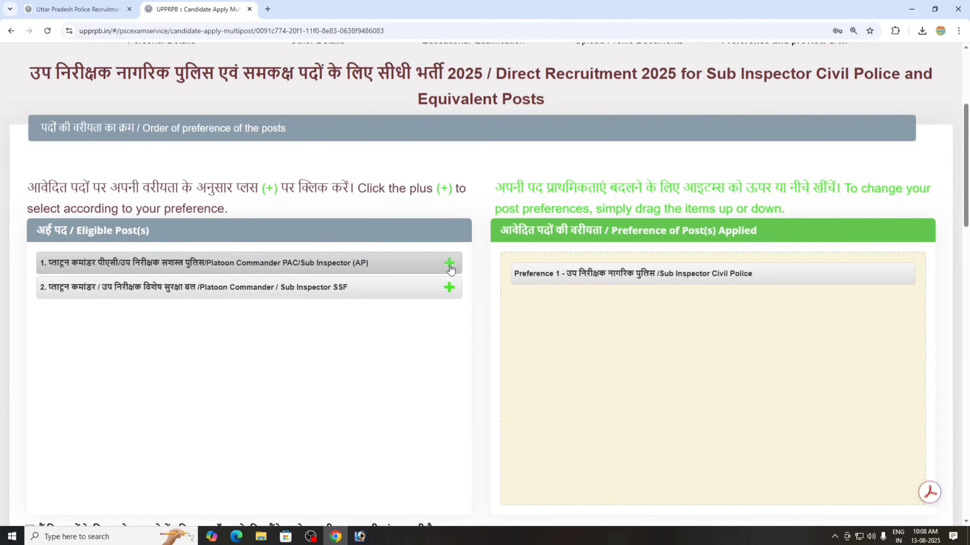
pyautogui.click(450, 268)
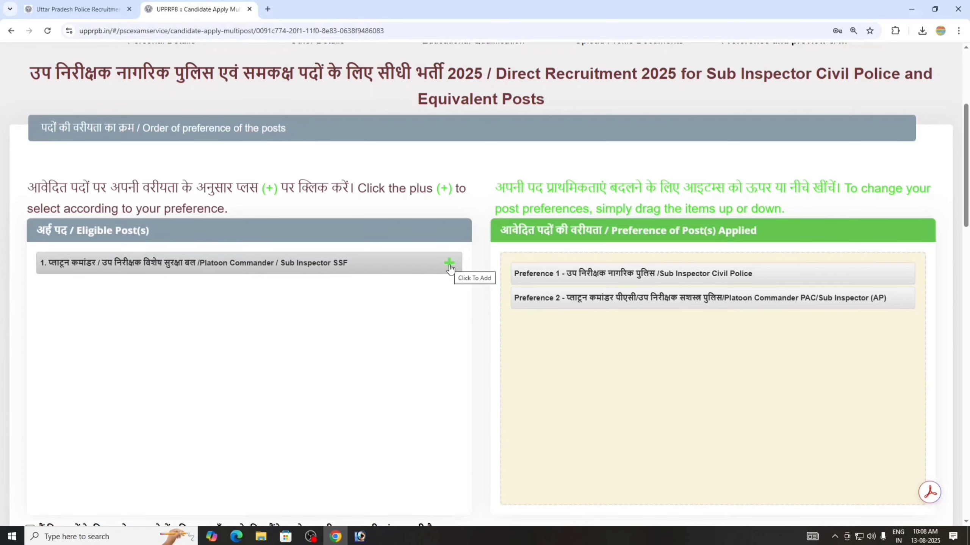
pyautogui.click(450, 263)
# Step: Accept the declaration that the order of post preference has been exercised and checked
pyautogui.scroll(-1, 448, 215)
pyautogui.scroll(-4, 442, 274)
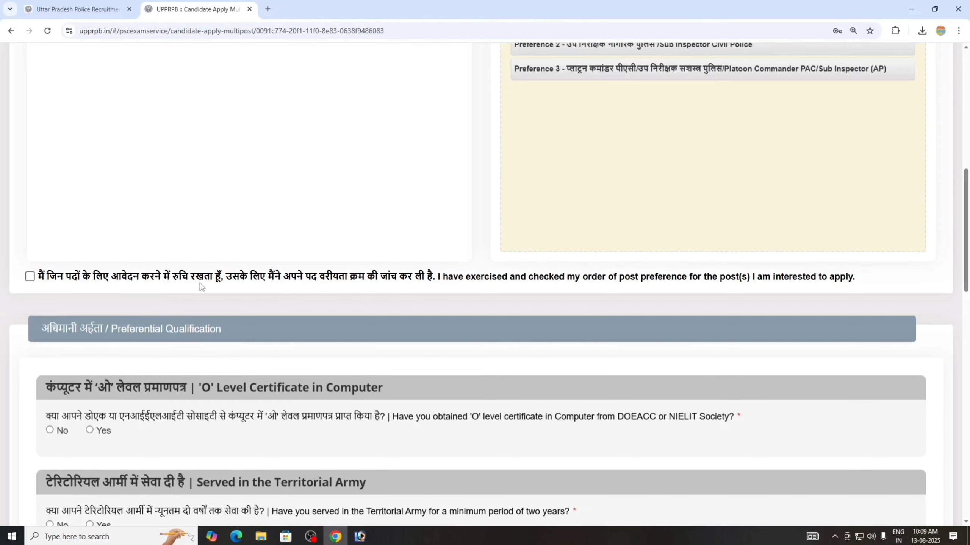
pyautogui.click(310, 285)
pyautogui.scroll(-4, 311, 285)
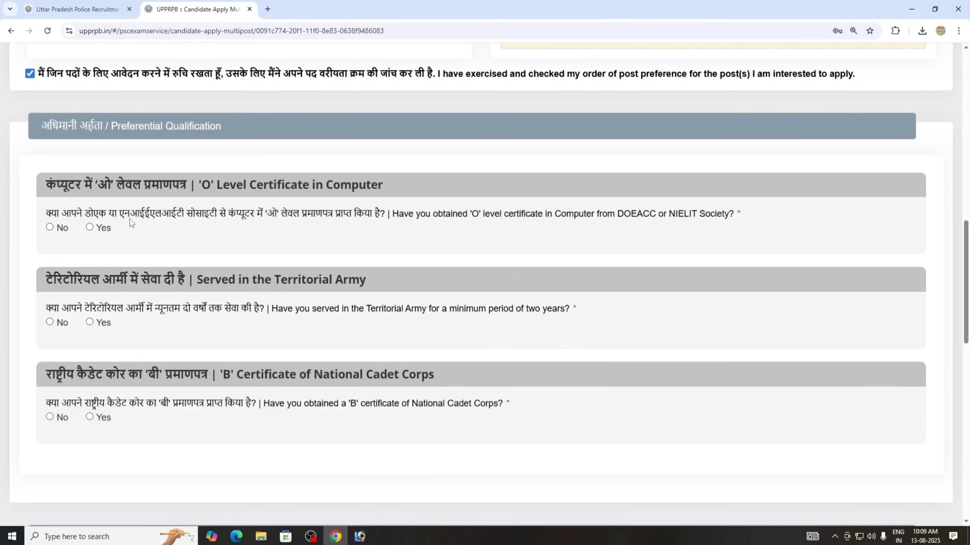
# Step: Answer No to the preferential qualification questions on 'O' Level certificate, Territorial Army service and NCC 'B' certificate
pyautogui.click(50, 228)
pyautogui.click(50, 322)
pyautogui.scroll(-1, 91, 353)
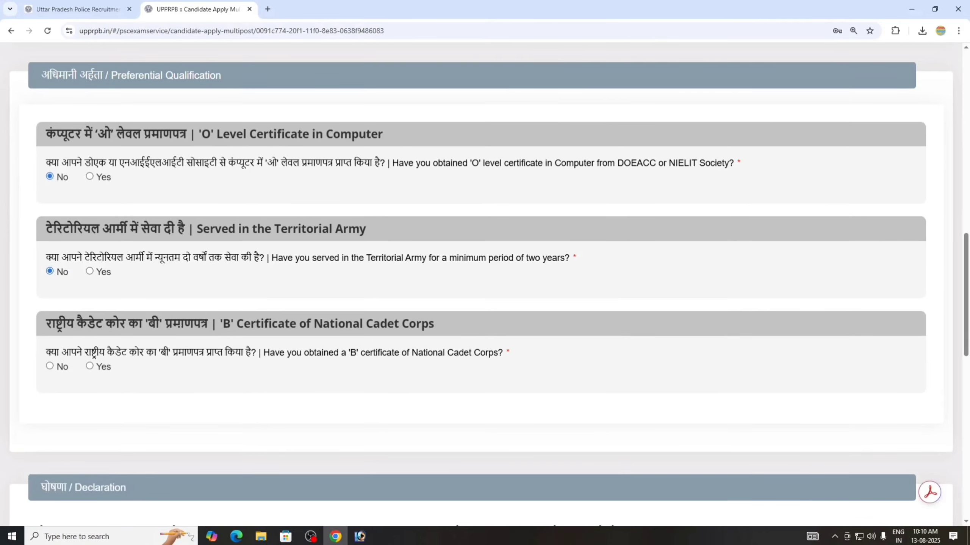
pyautogui.click(49, 366)
# Step: Accept the four remaining declarations on notification and eligibility, nationality and age conditions, no dismissal from service, and genuineness of entries
pyautogui.scroll(-1, 497, 368)
pyautogui.scroll(-6, 497, 368)
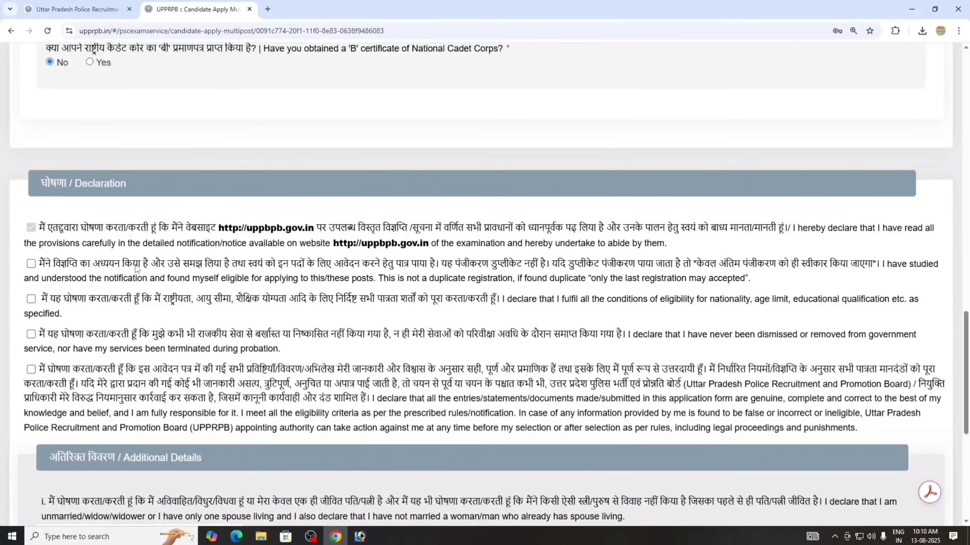
pyautogui.click(31, 264)
pyautogui.click(33, 301)
pyautogui.click(31, 334)
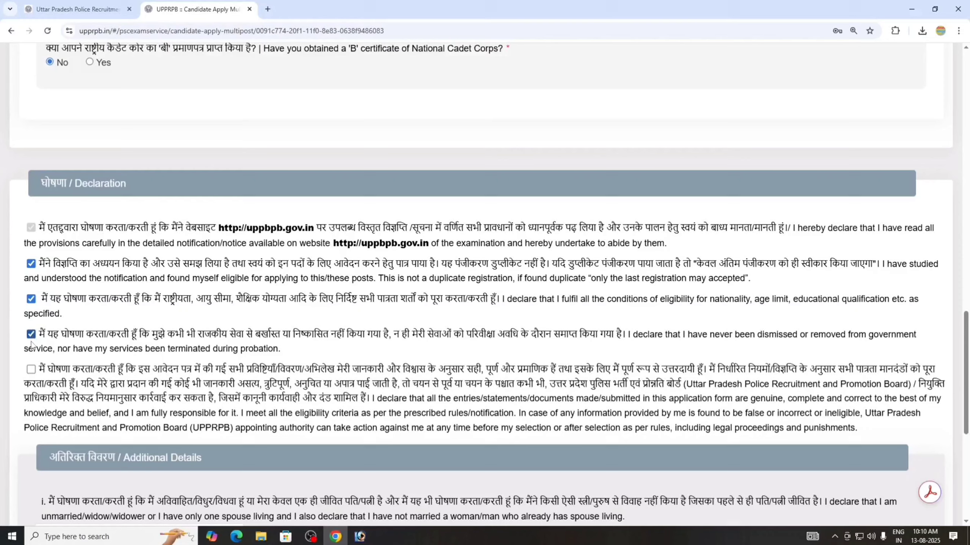
pyautogui.click(31, 369)
# Step: Answer Yes to all three Additional Details declarations on marital status, court conviction and government service dismissal, and fill in the place
pyautogui.scroll(-6, 130, 346)
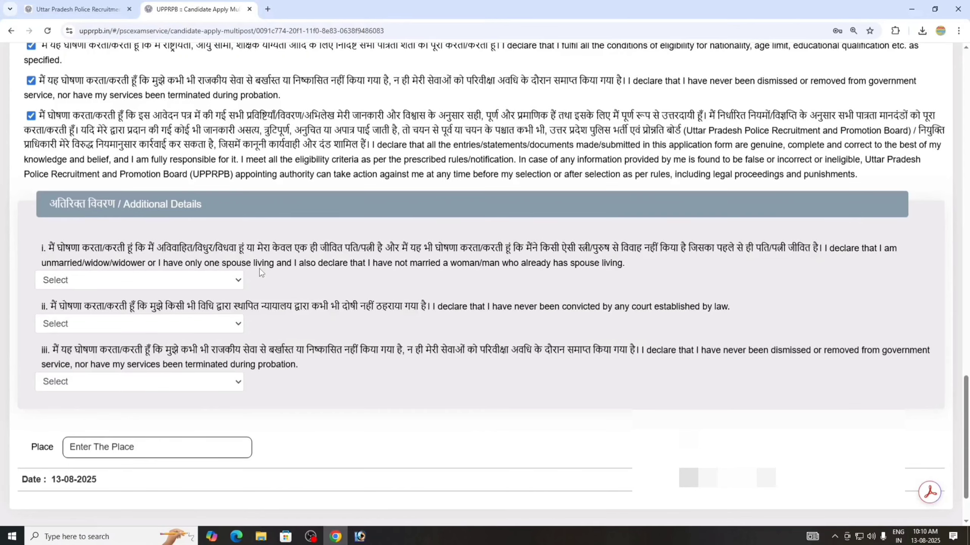
pyautogui.click(237, 280)
pyautogui.click(229, 304)
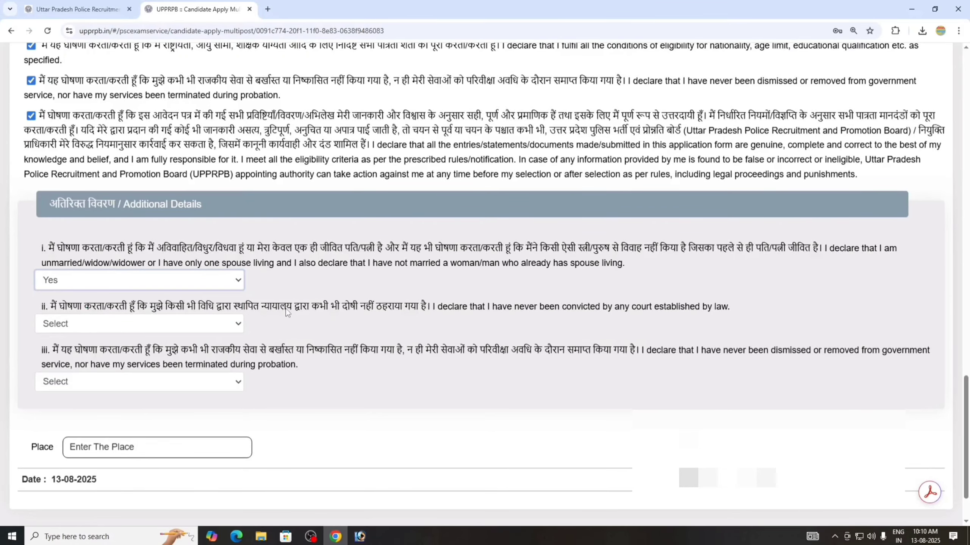
pyautogui.click(212, 324)
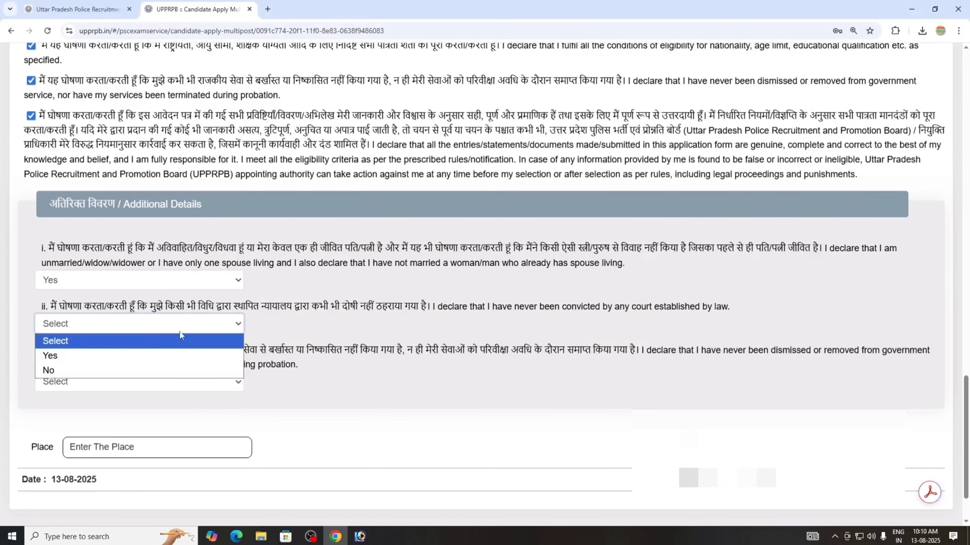
pyautogui.click(84, 359)
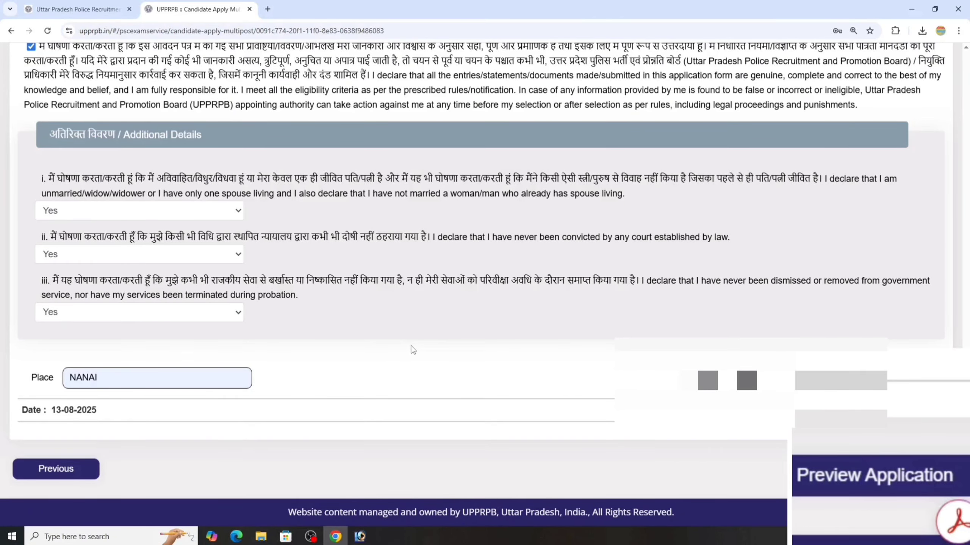
# Step: Preview the completed application, confirm that the details have been re-checked, and submit it
pyautogui.click(887, 468)
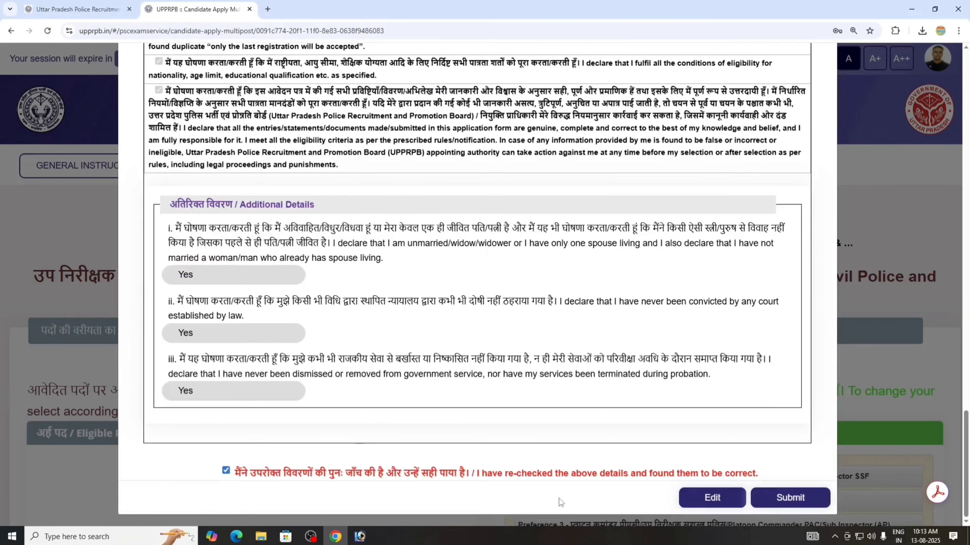
pyautogui.click(790, 497)
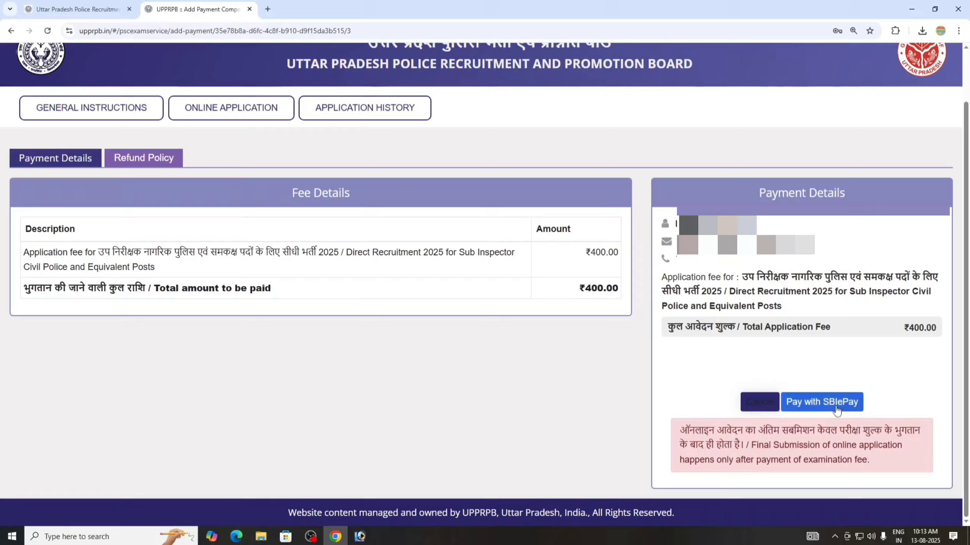
# Step: Choose SBIePay for the application fee, agree to the payment terms and conditions, and proceed to the payment gateway
pyautogui.click(836, 405)
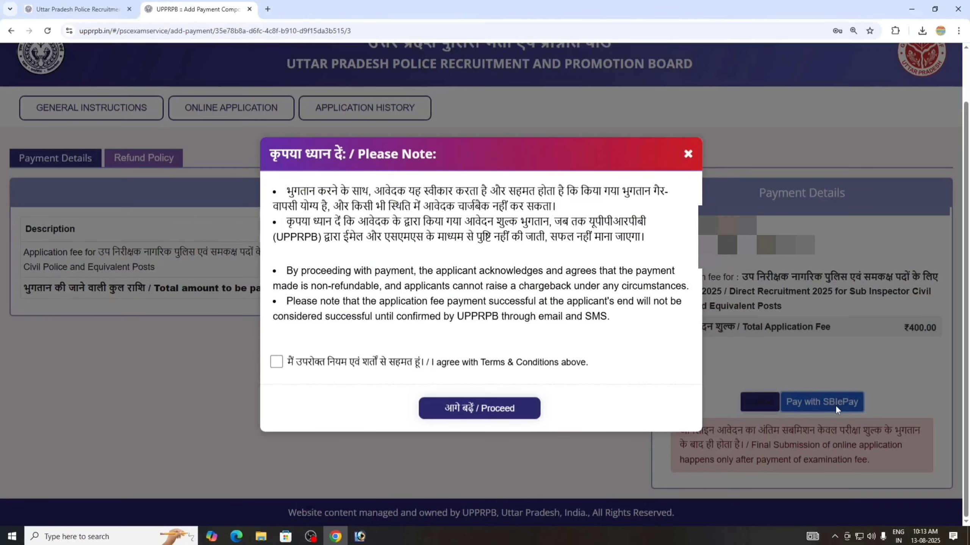
pyautogui.click(276, 361)
pyautogui.click(480, 408)
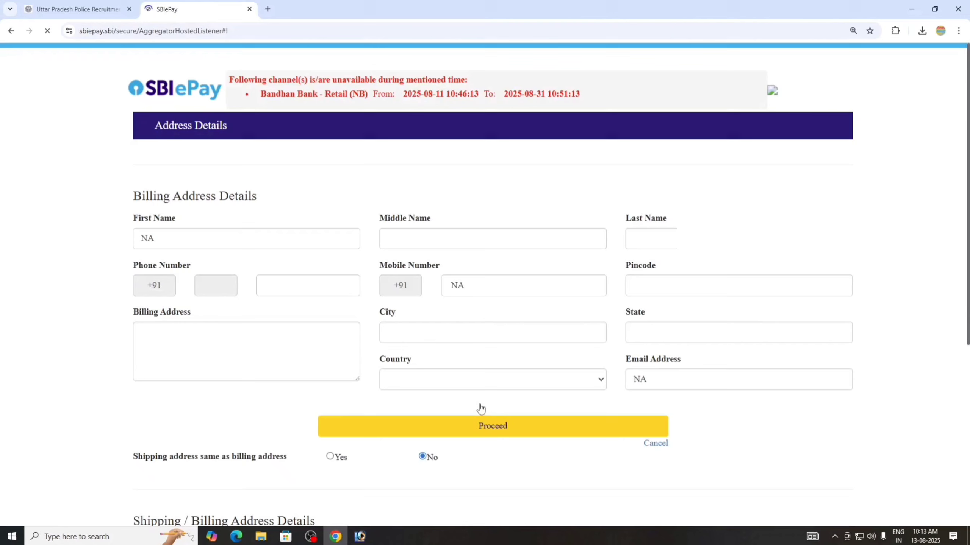
pyautogui.click(480, 405)
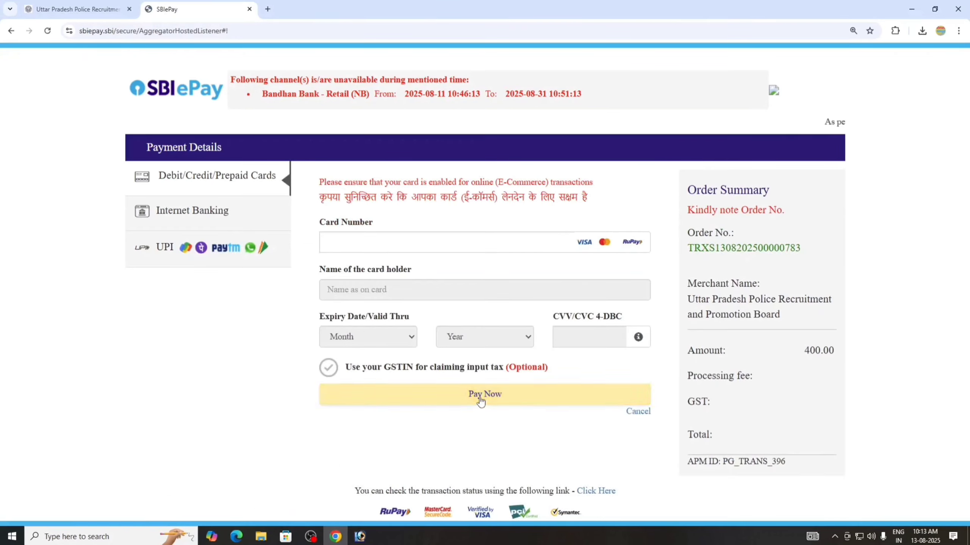
# Step: Select UPI QR as the payment method and pay the 400.00 INR application fee
pyautogui.click(221, 252)
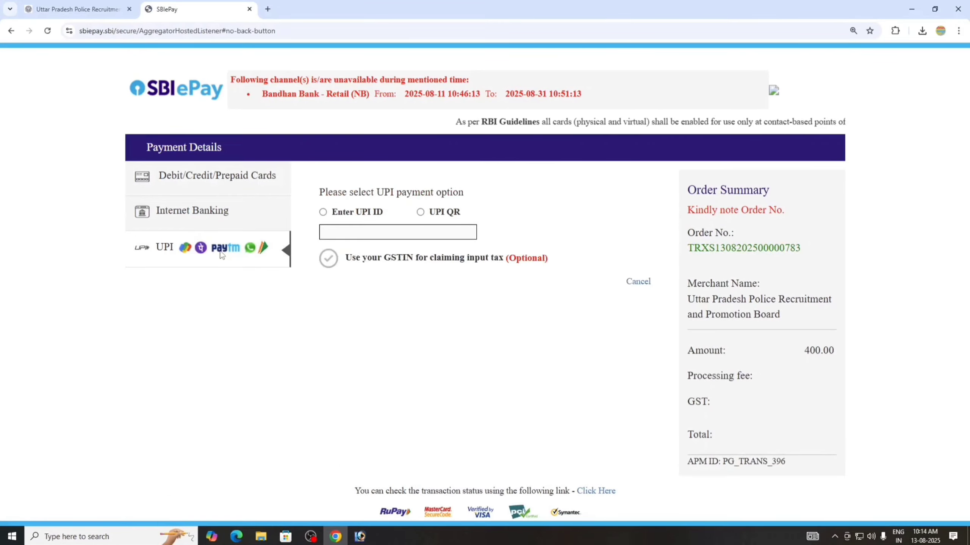
pyautogui.click(420, 212)
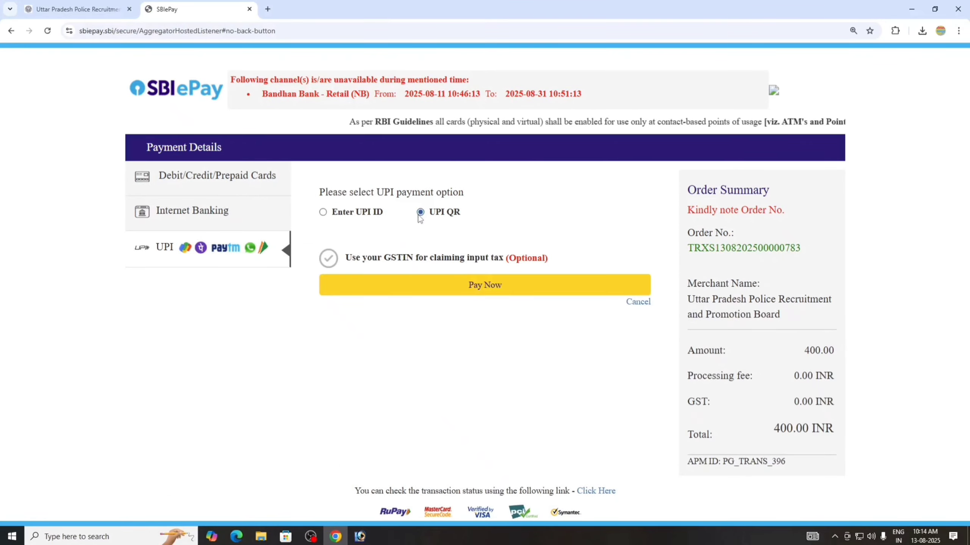
pyautogui.click(471, 286)
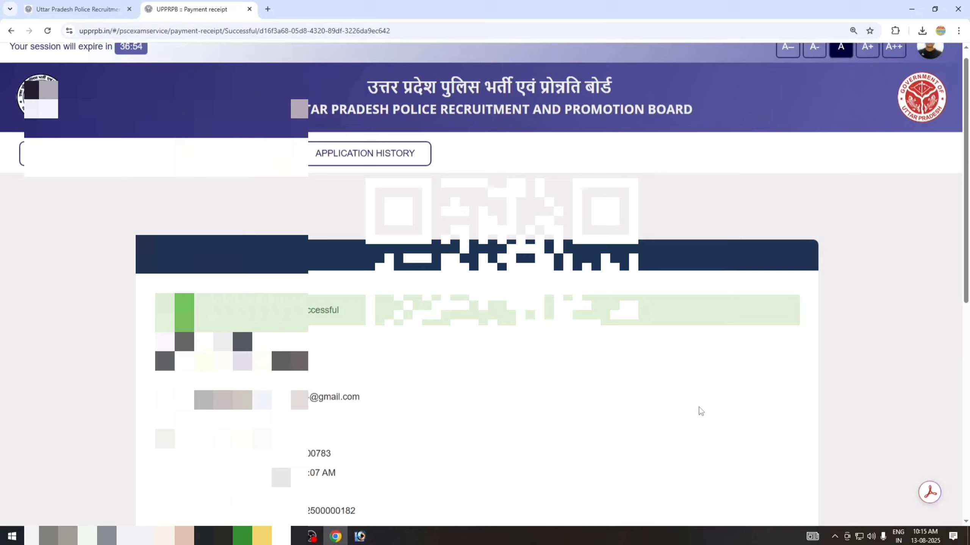
# Step: Print one copy of the payment receipt on the HP LaserJet M1005
pyautogui.scroll(-5, 687, 393)
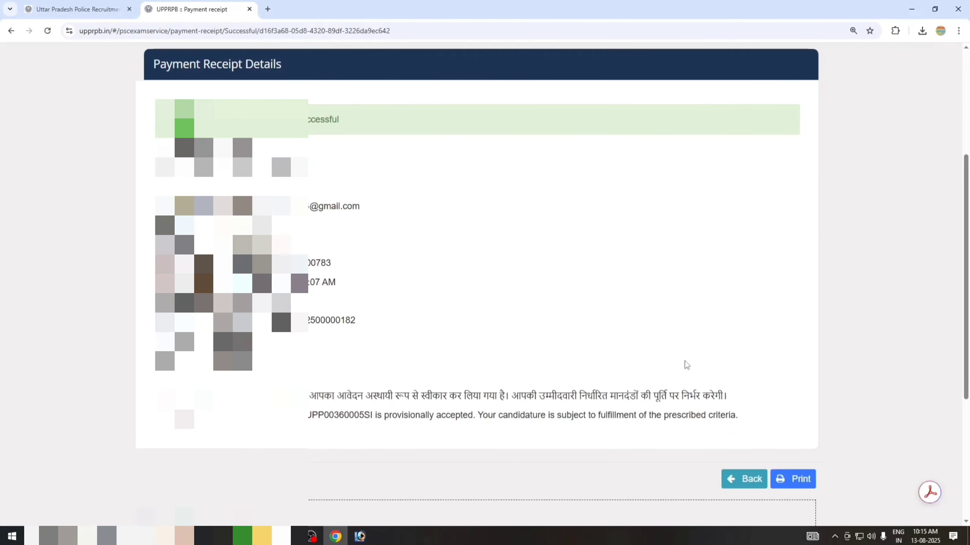
pyautogui.hotkey('ctrl', 'p')
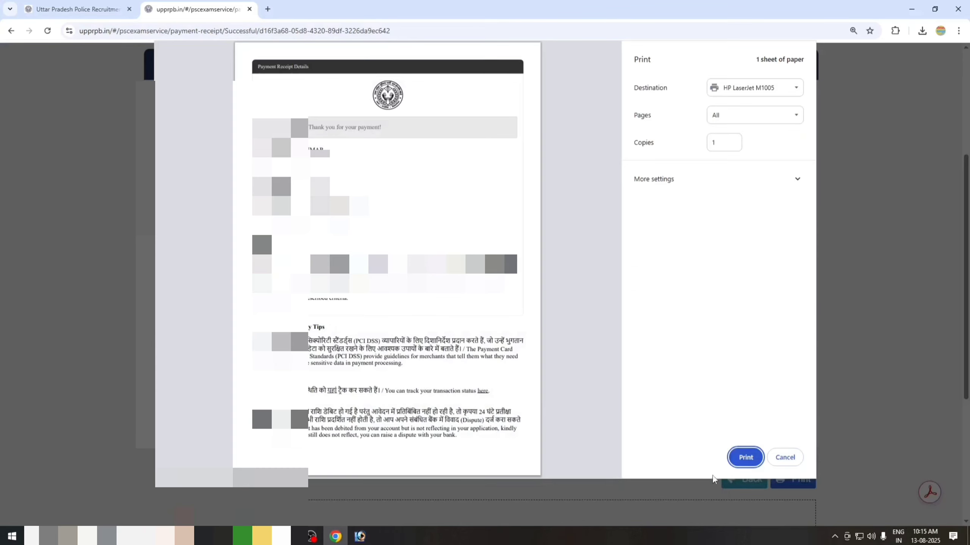
pyautogui.click(742, 457)
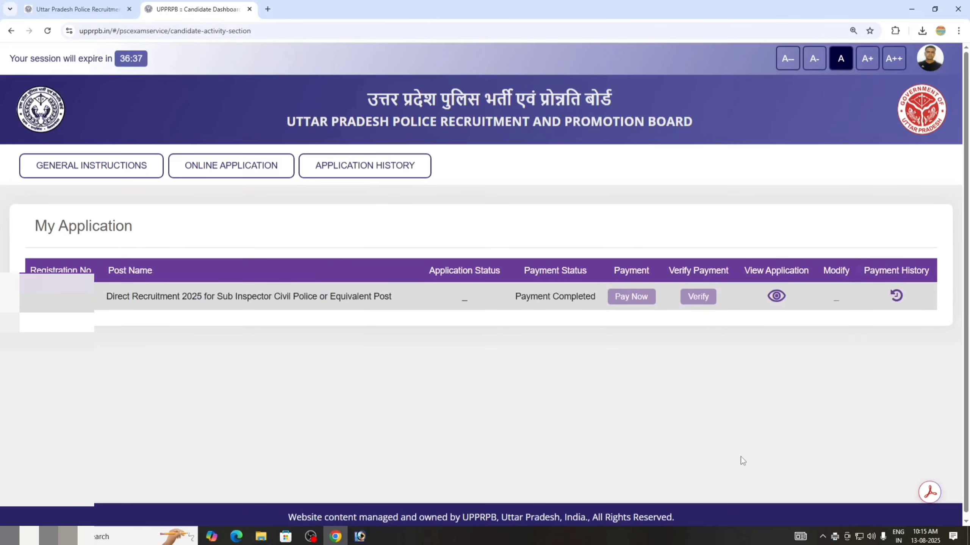
# Step: Open the submitted Sub Inspector application from the application history and review it through to the end
pyautogui.click(426, 174)
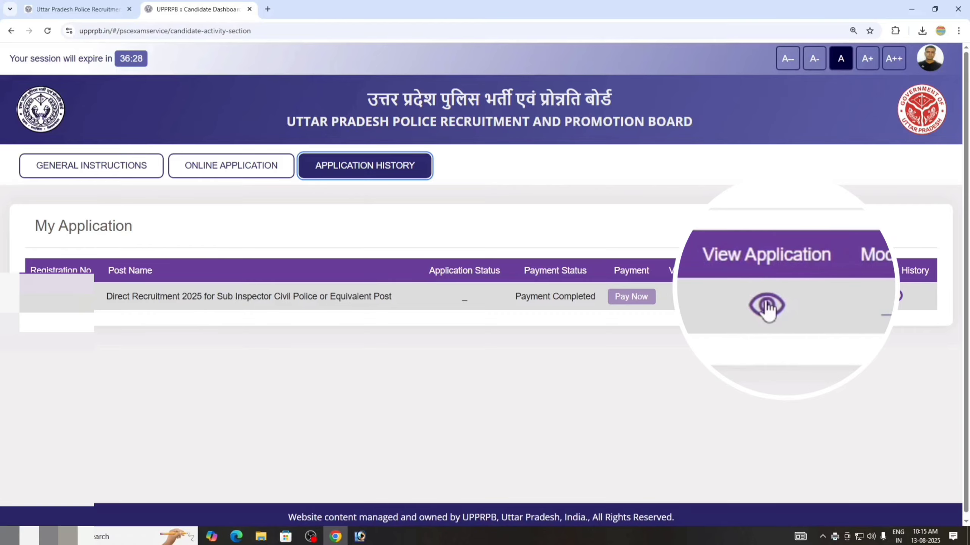
pyautogui.click(775, 300)
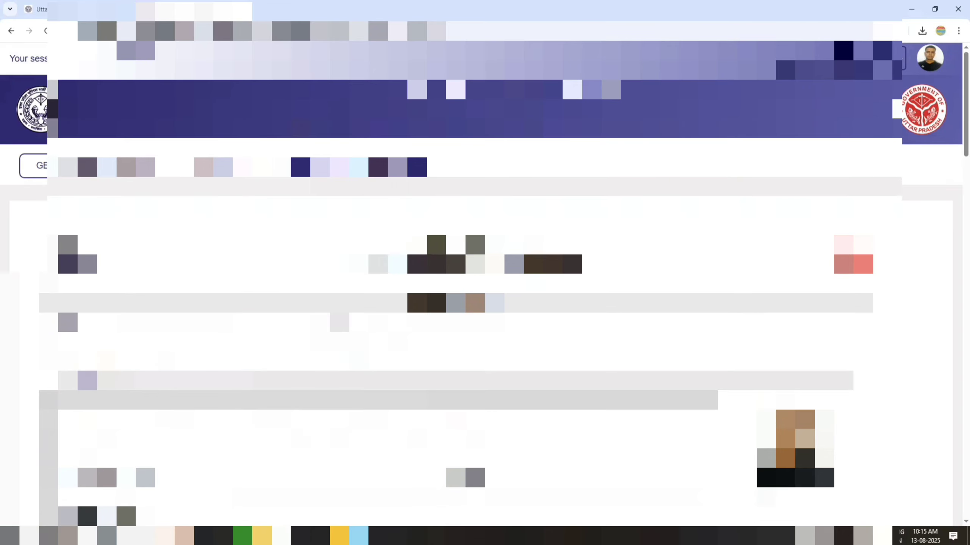
pyautogui.scroll(-20, 767, 304)
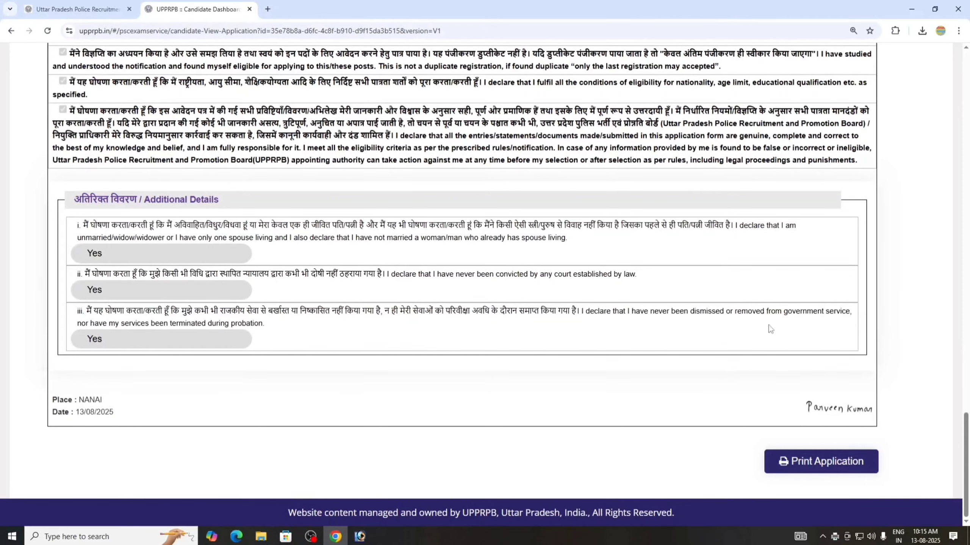
# Step: Open the print preview of the submitted application, look through its pages and expand the additional print settings
pyautogui.click(798, 462)
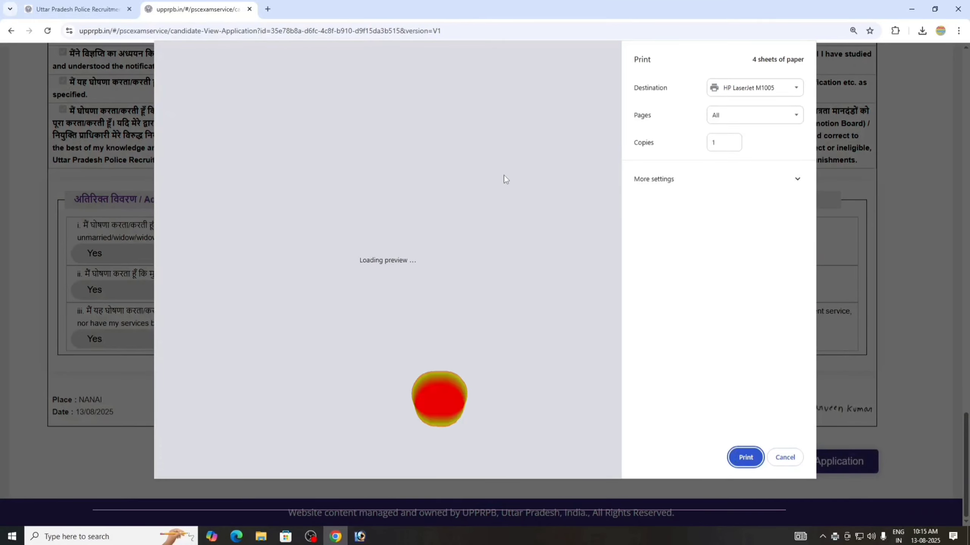
pyautogui.scroll(-10, 383, 260)
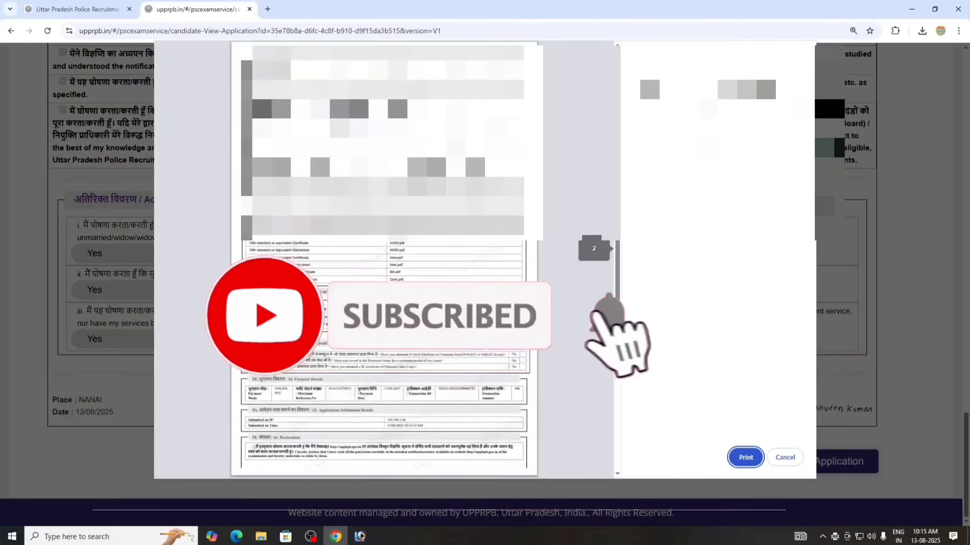
pyautogui.scroll(5, 383, 259)
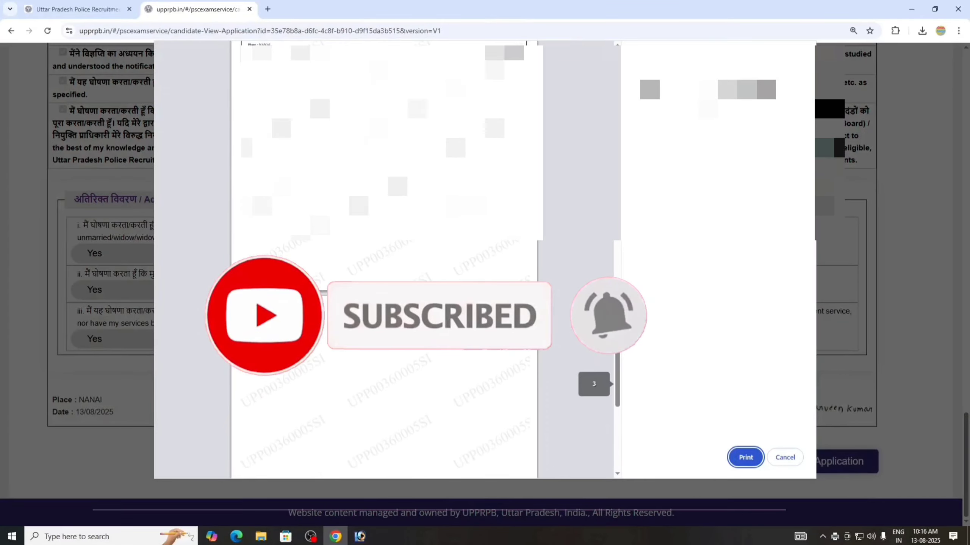
pyautogui.click(721, 179)
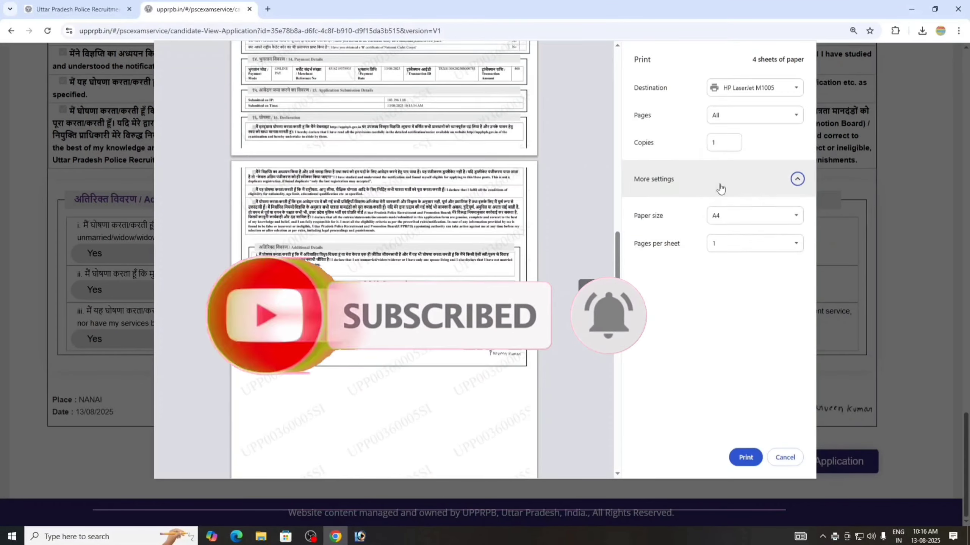